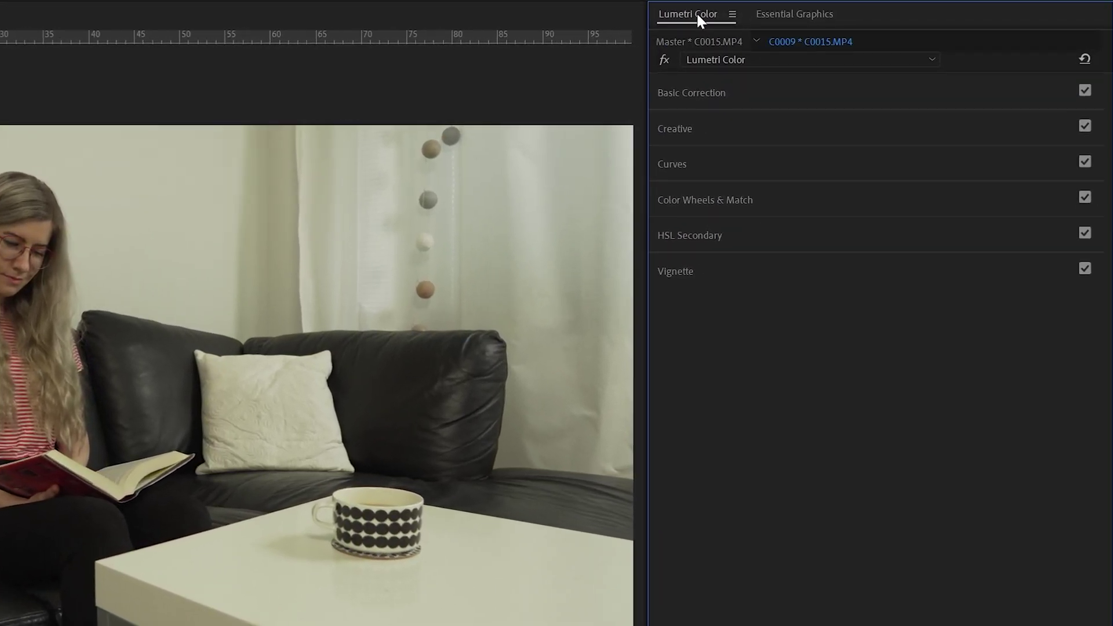
- Expand the Basic Correction section of C0015.MP4's Lumetri Color effect
click(761, 92)
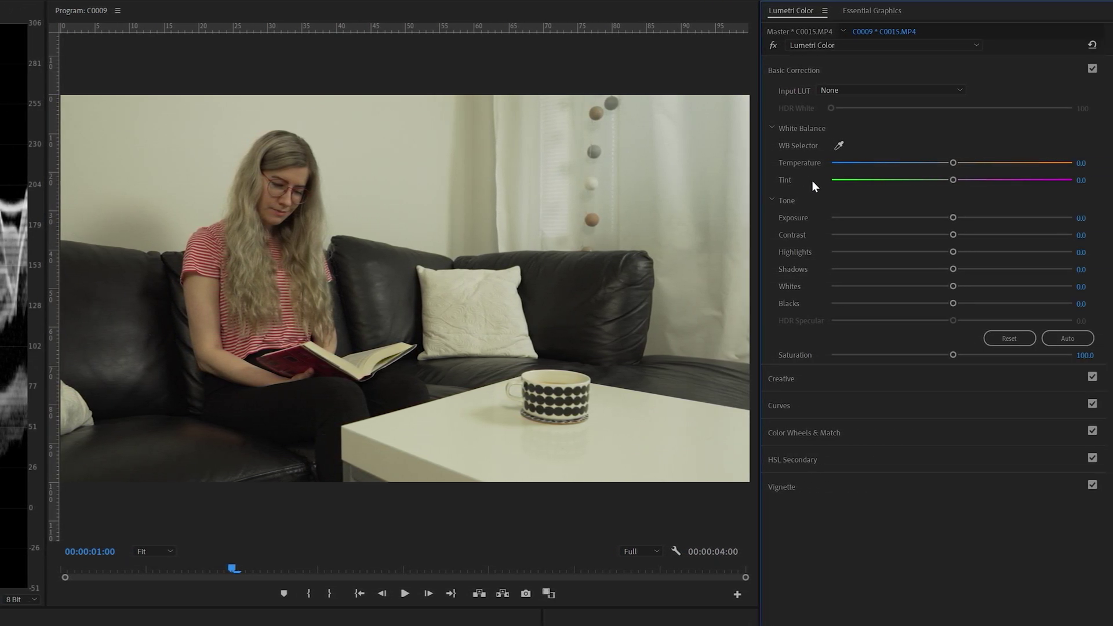
- Save the project, then raise Exposure to 0.2 and Contrast to 10.9
key(ctrl+s)
drag(954, 217, 959, 217)
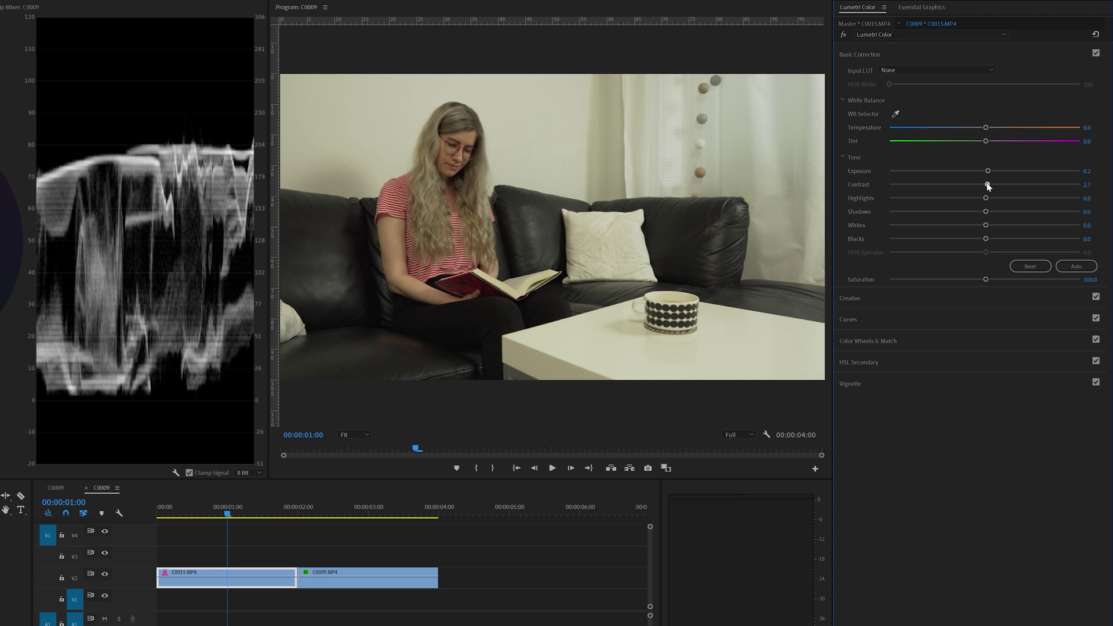
drag(987, 186, 995, 185)
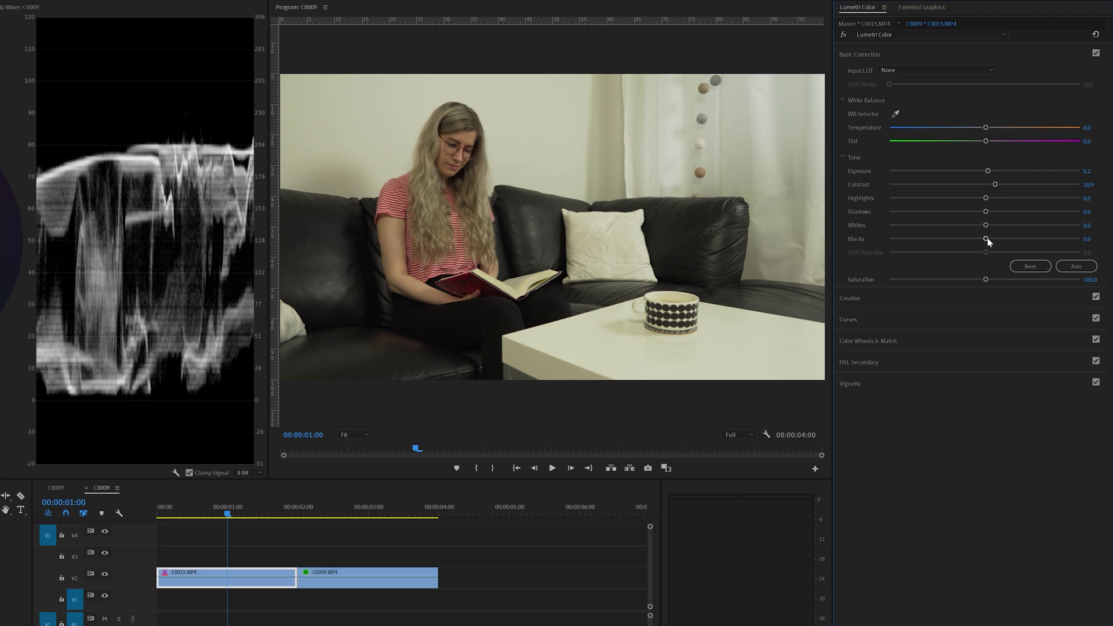
- Deepen the clip's Blacks to -0.3
drag(986, 239, 984, 240)
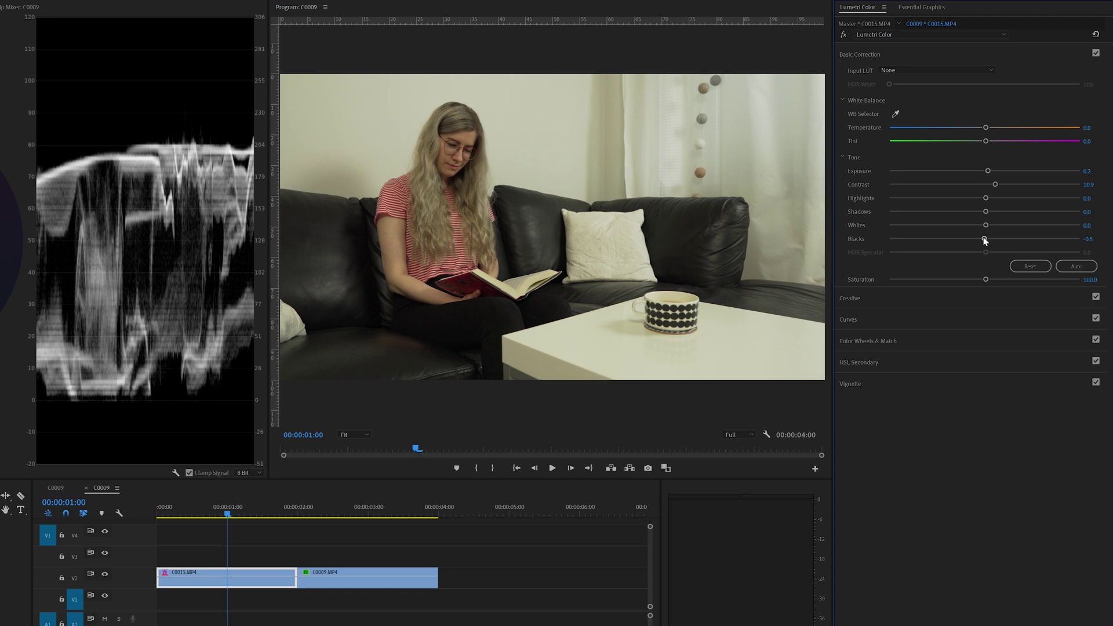
click(1089, 238)
text(-0.3)
key(Return)
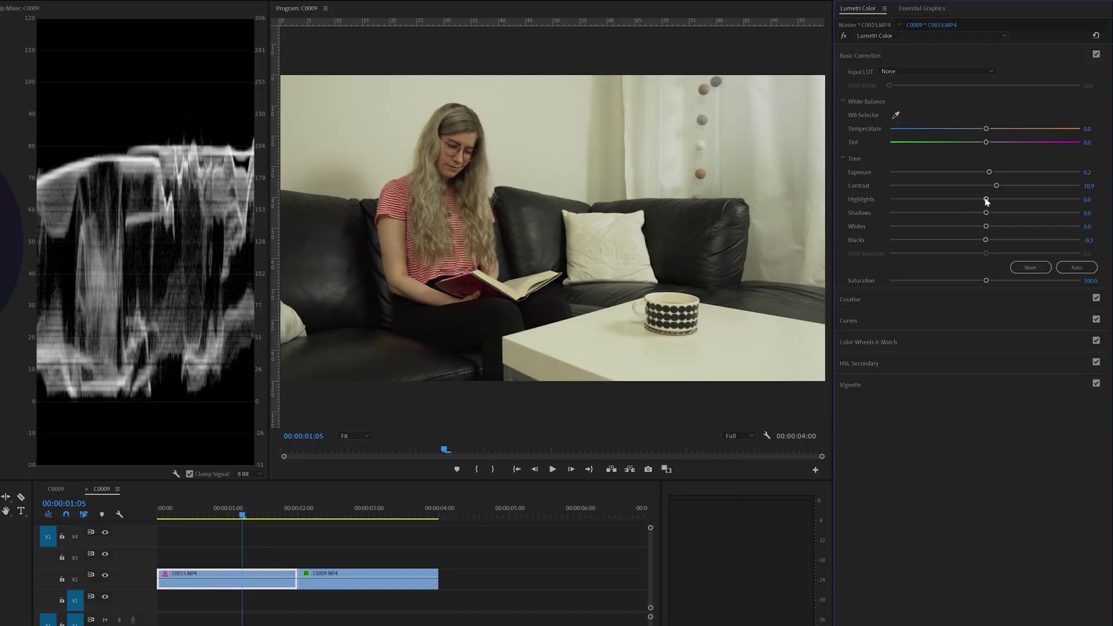
- Lower Highlights to -7.7 and expand the Color Wheels & Match section
drag(986, 200, 978, 200)
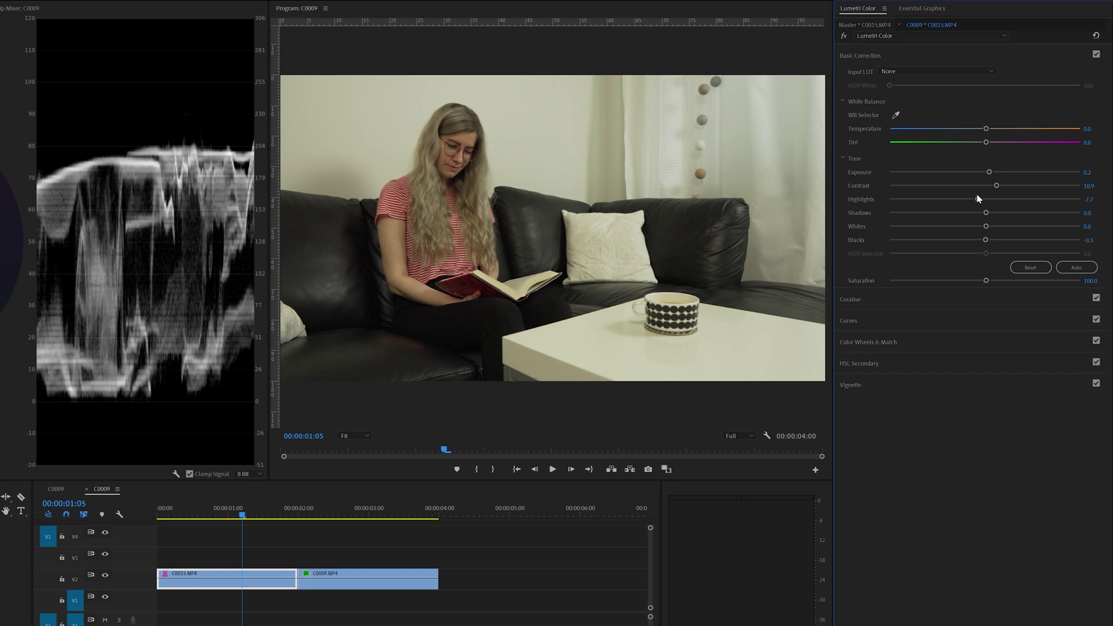
click(964, 343)
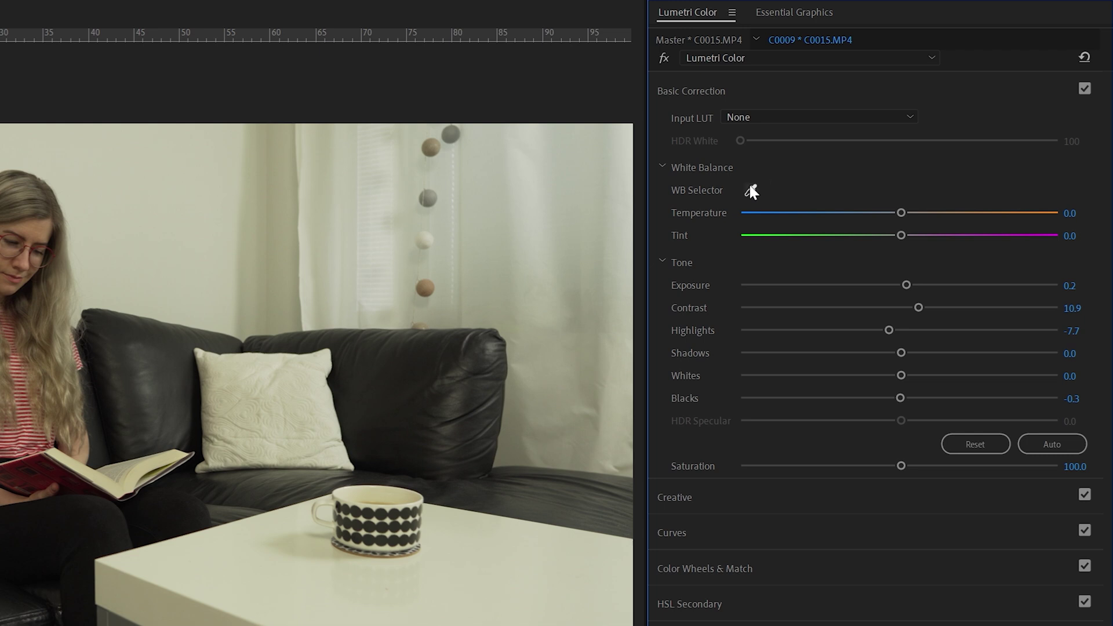
- Sample the white table with the WB Selector, giving Temperature -21.5 and Tint 14.4
click(751, 190)
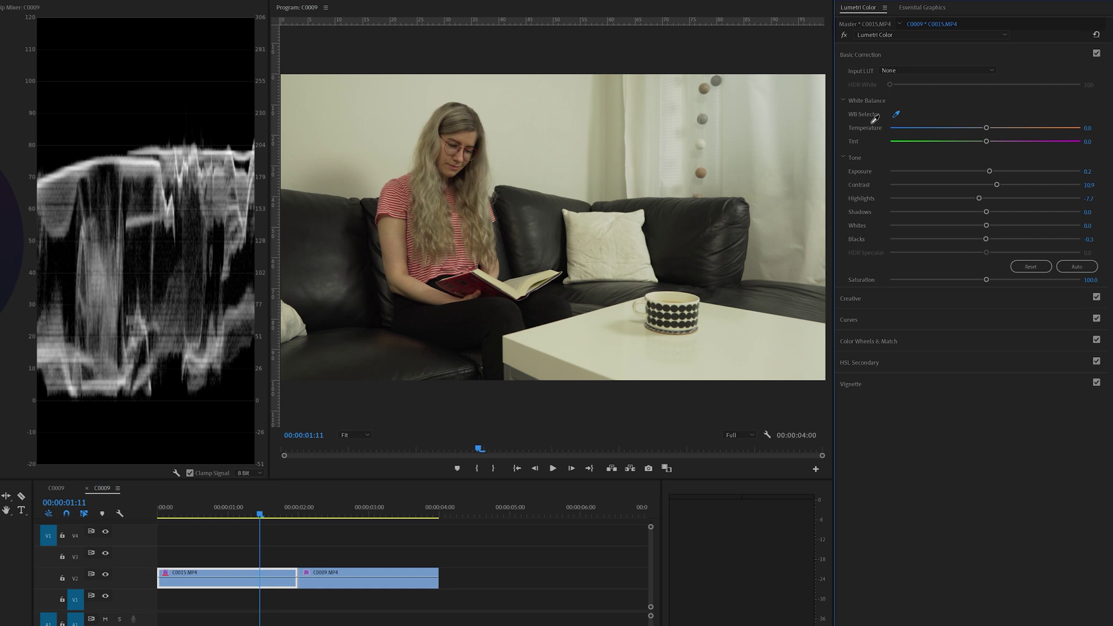
click(560, 336)
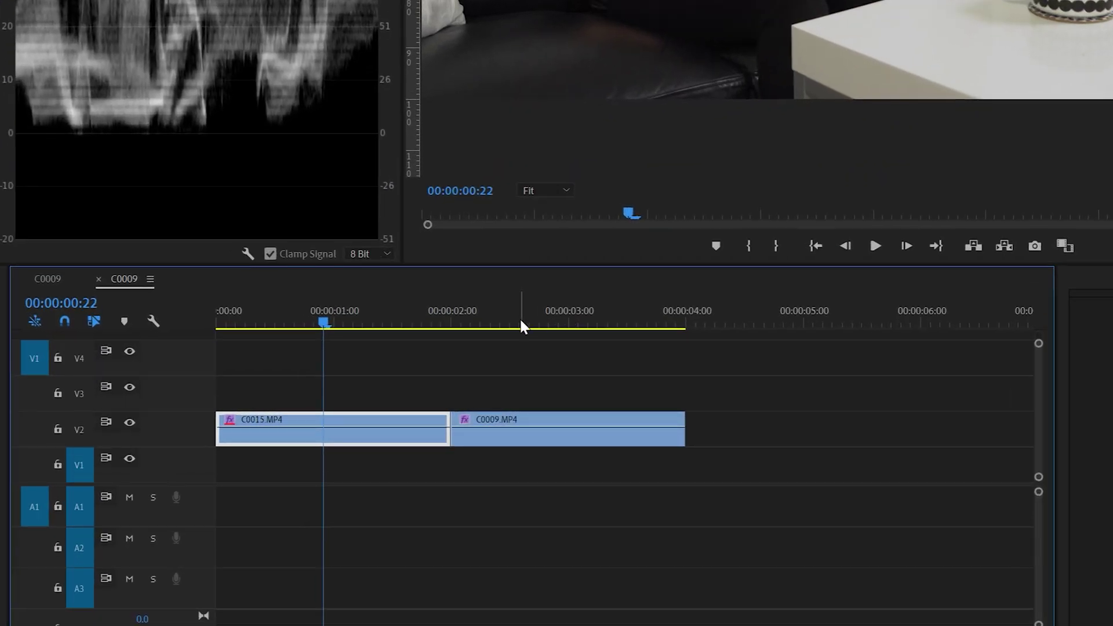
- Select clip C0009 on the timeline and add the Parade (RGB) scope
click(521, 321)
click(520, 418)
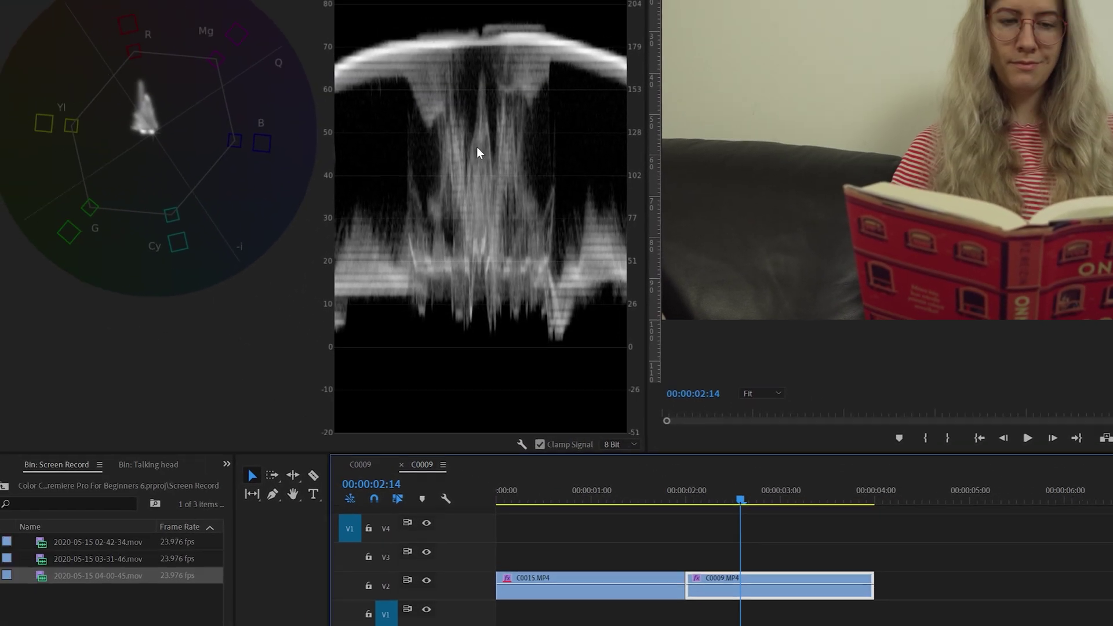
right_click(477, 150)
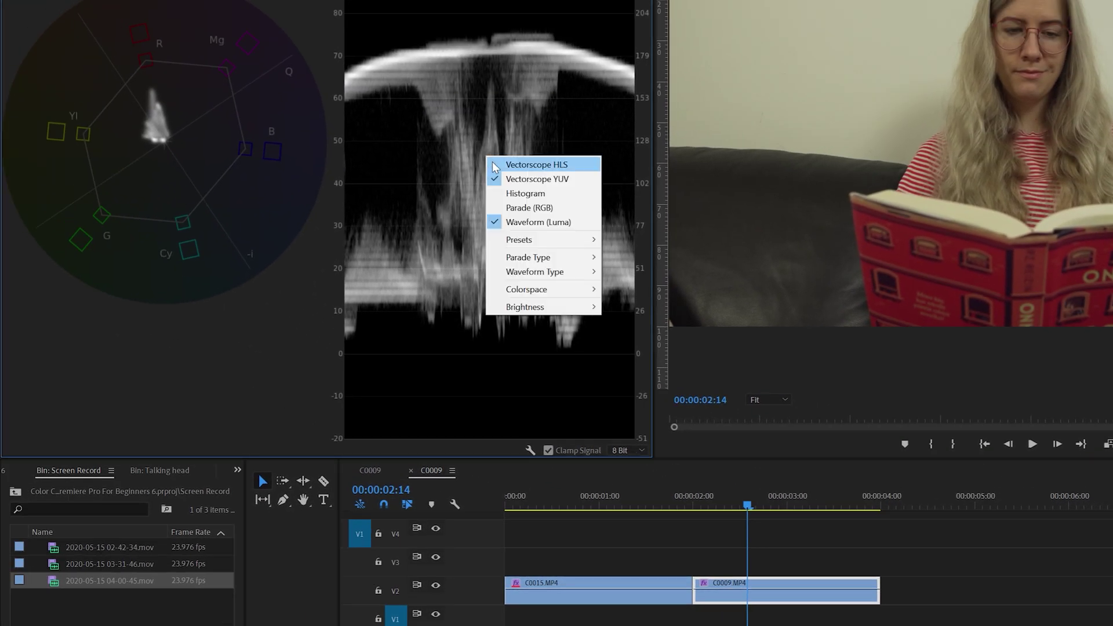
click(577, 209)
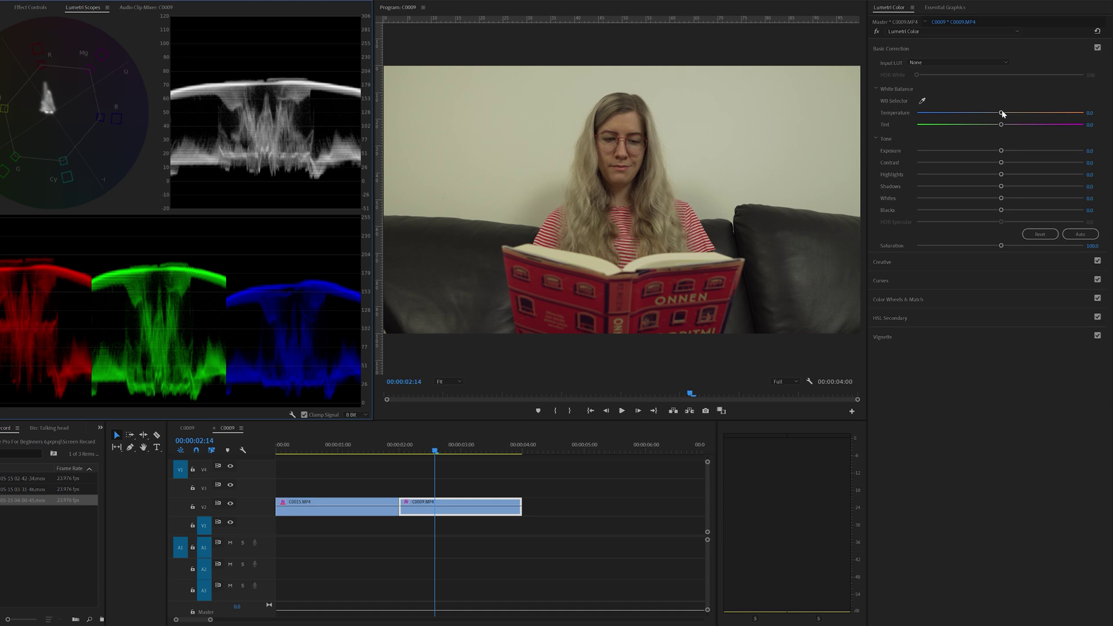
- Set C0009's Temperature to -21.9 and its Tint to 14.2
drag(1002, 114, 982, 113)
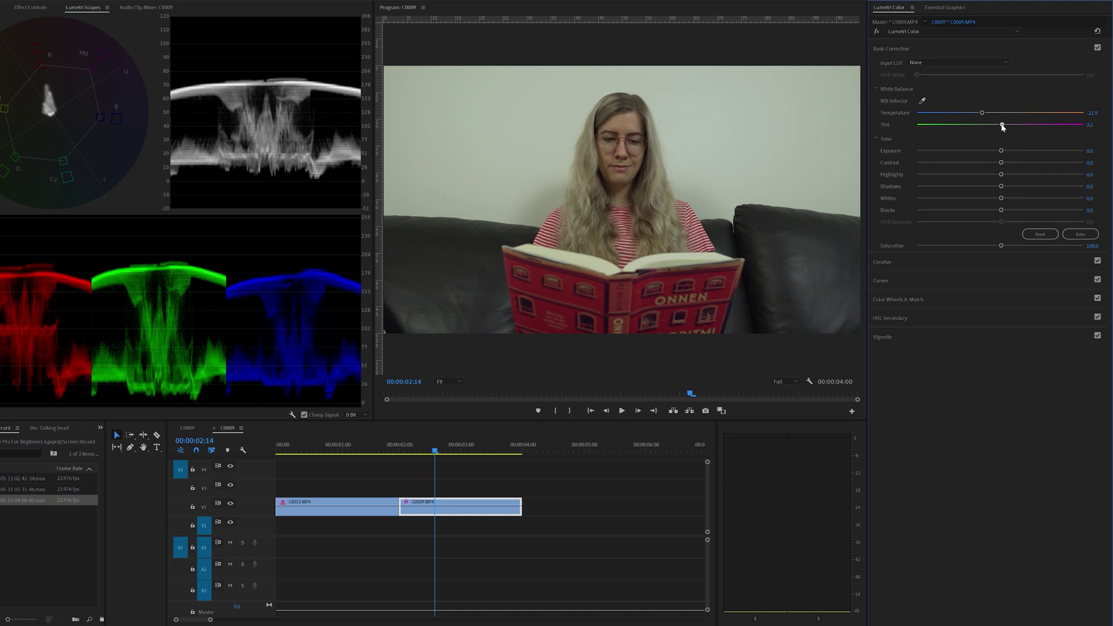
drag(1002, 126, 1011, 126)
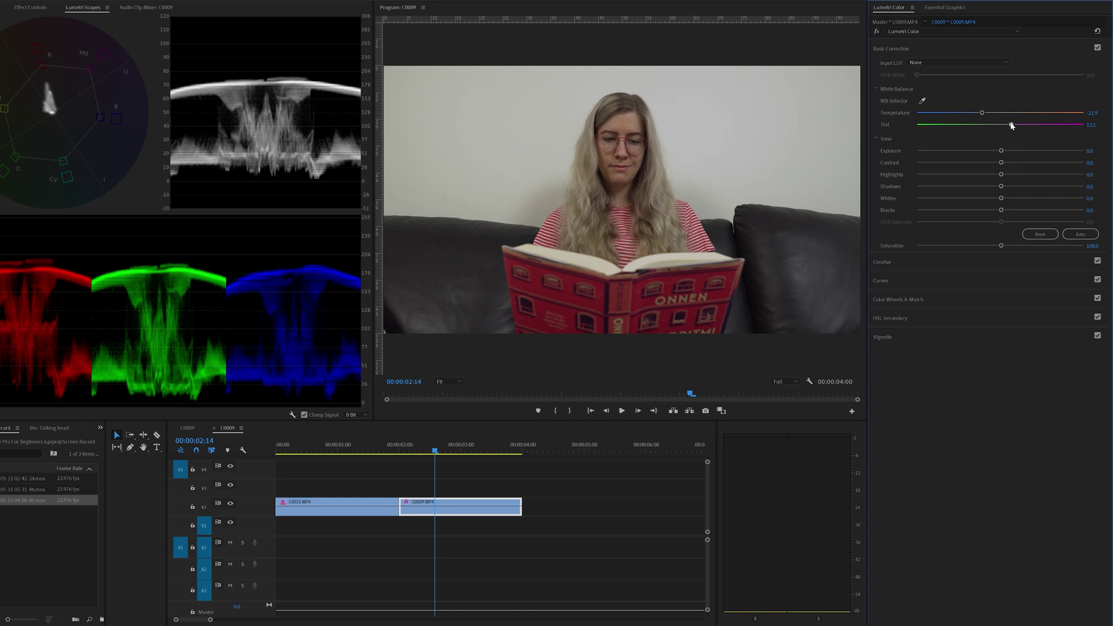
drag(1011, 125, 1013, 126)
- Move the playhead back to clip C0015 so its corrections show in Lumetri Color
click(357, 446)
click(356, 506)
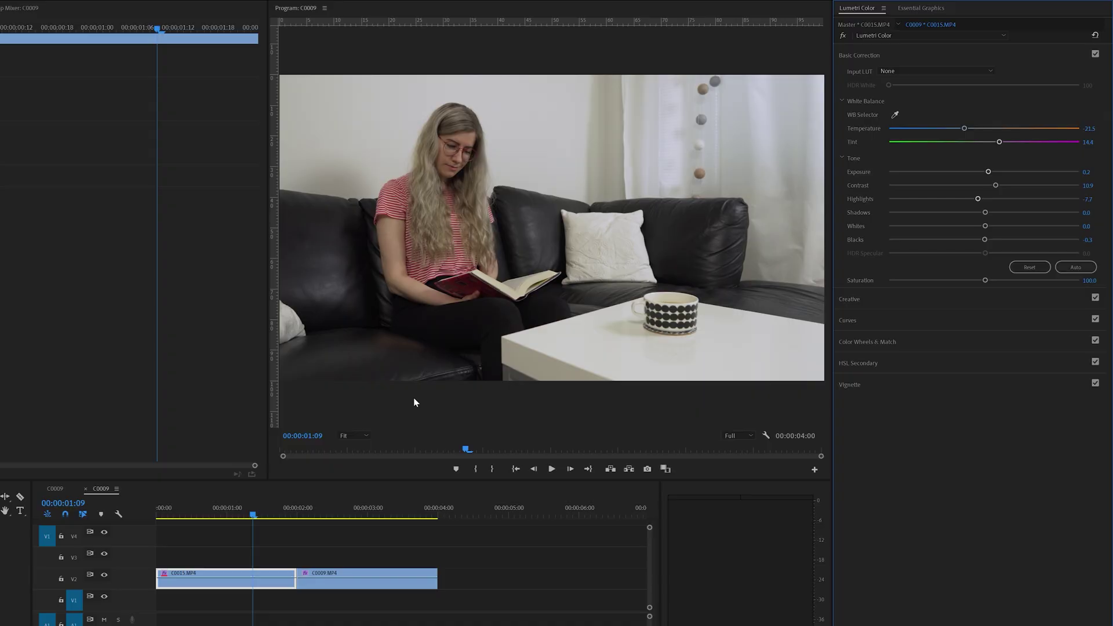
click(362, 436)
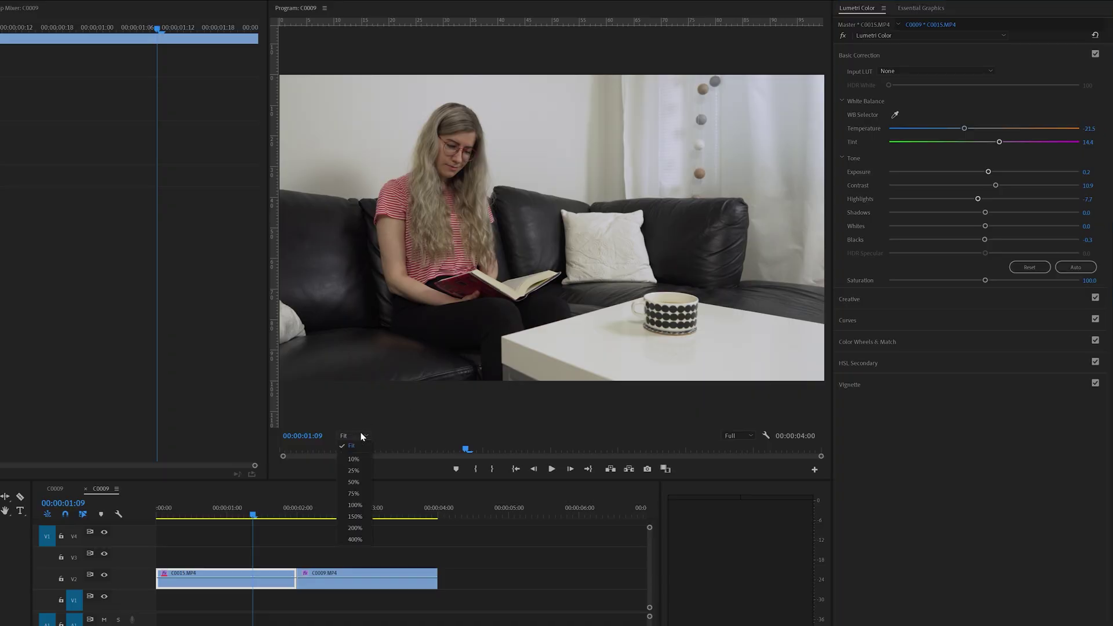
- Zoom the Program monitor to 150% on the woman's face and add a freehand opacity mask
click(355, 516)
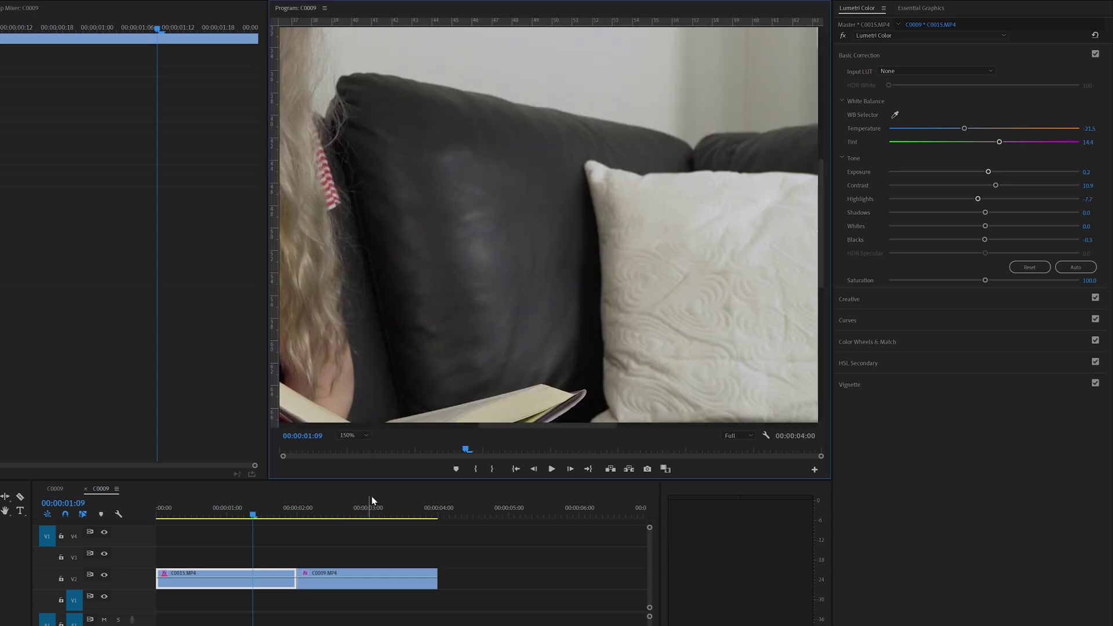
drag(500, 432, 401, 428)
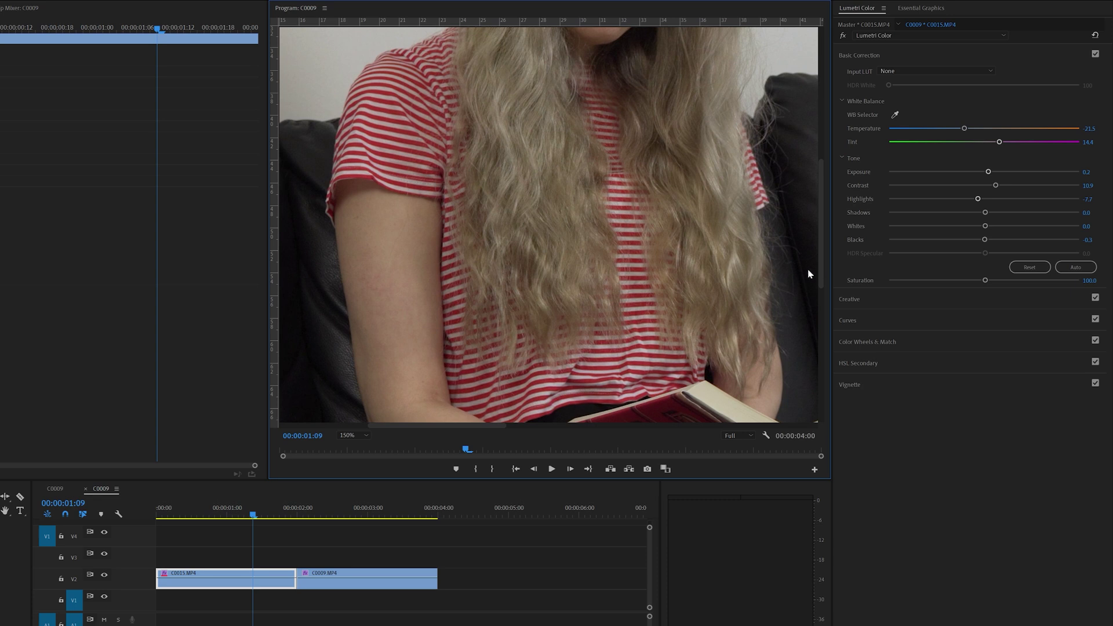
drag(819, 268, 821, 177)
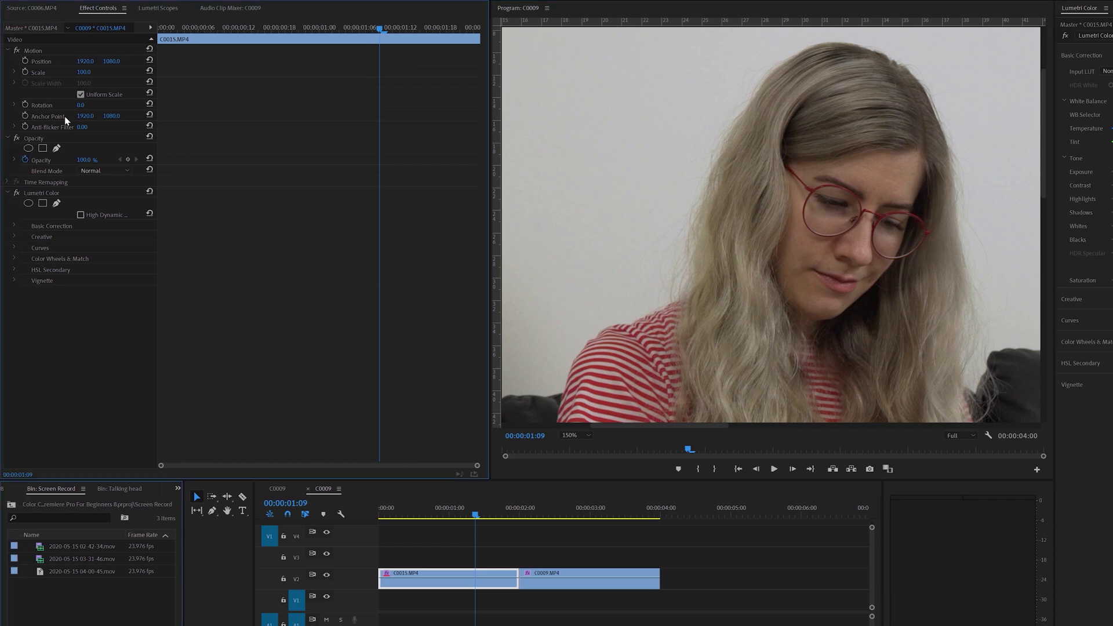
click(56, 148)
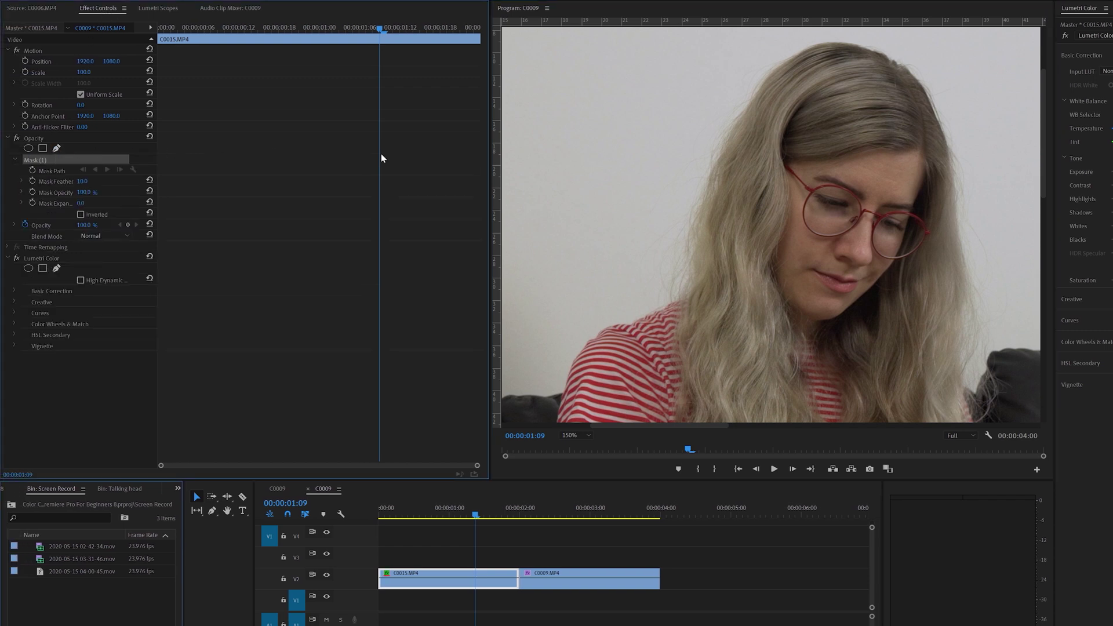
- Draw a closed five-point mask around a patch of the woman's forehead
click(910, 155)
click(867, 155)
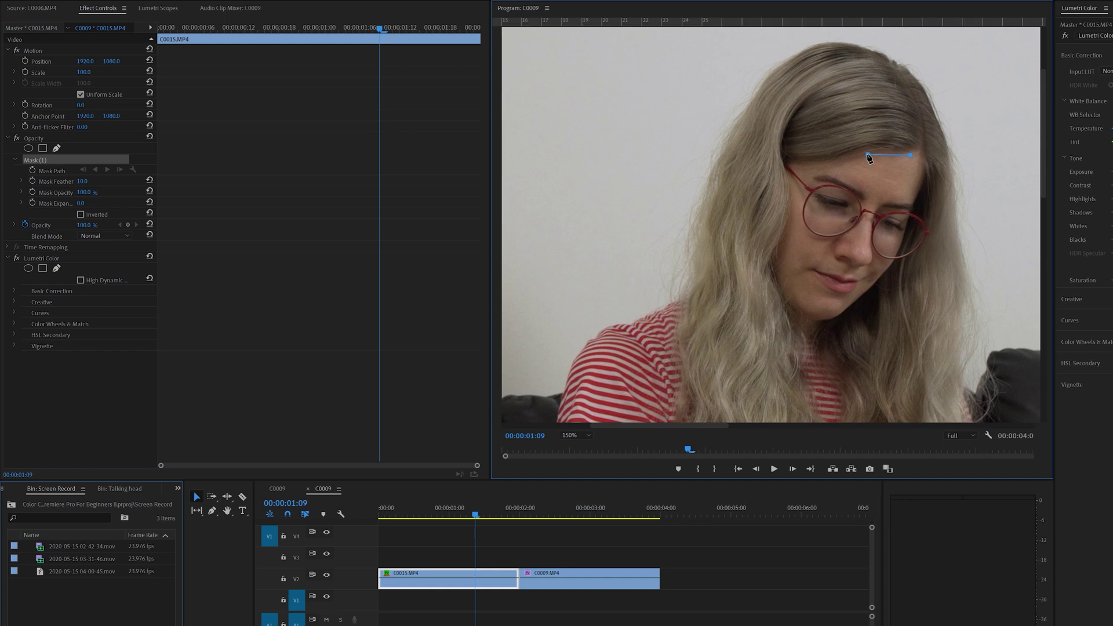
click(833, 170)
click(875, 196)
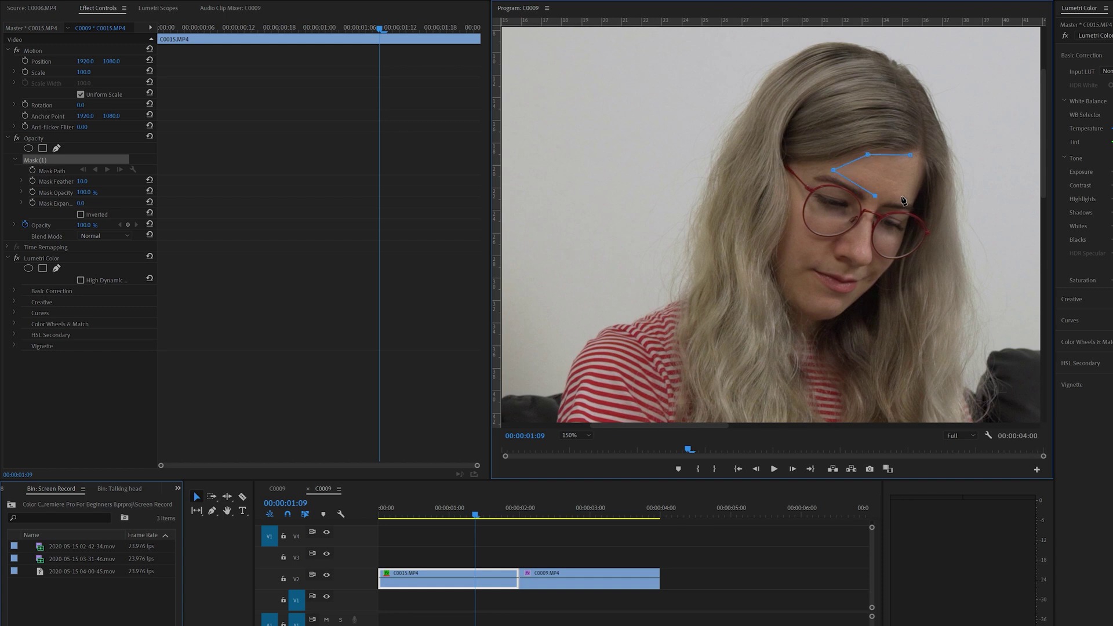
click(909, 197)
click(911, 155)
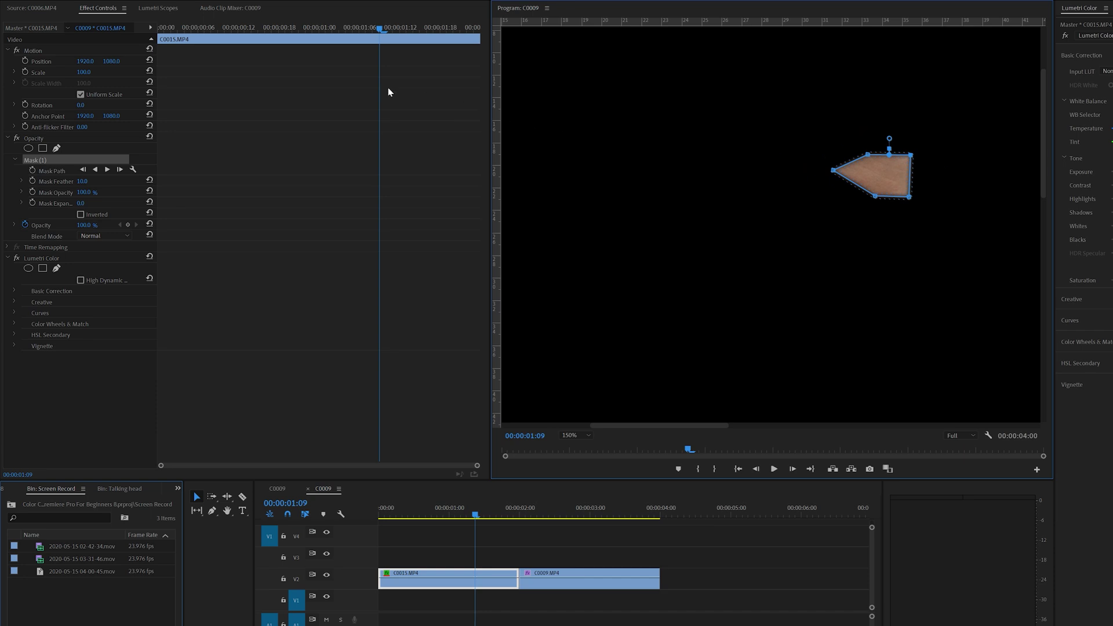
- Show the vectorscope and waveform for the forehead patch, then save the project
click(168, 8)
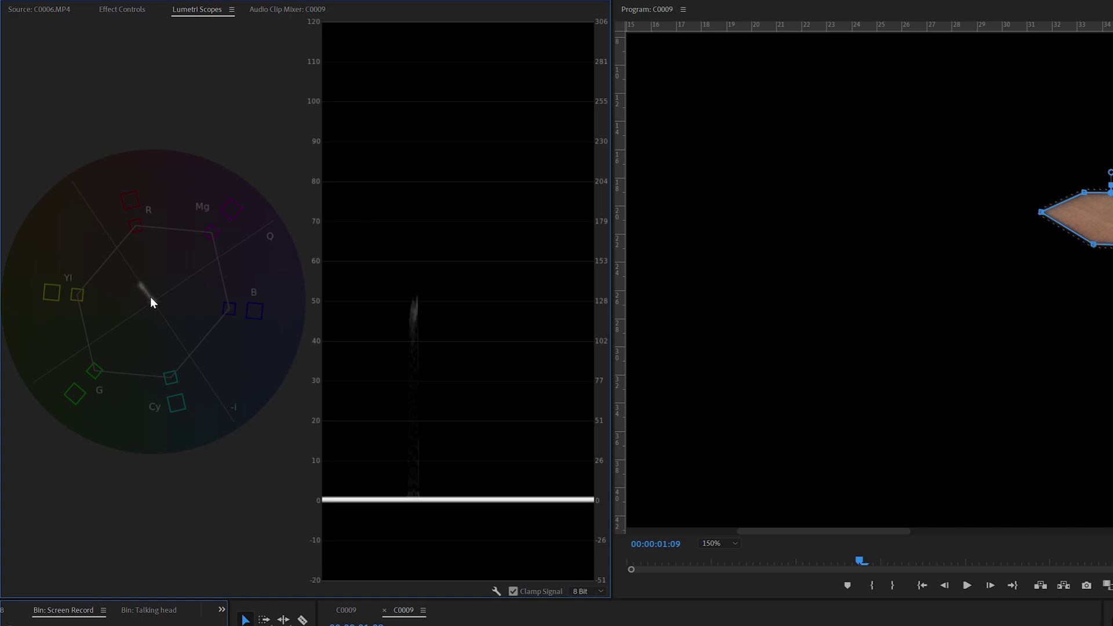
key(ctrl+s)
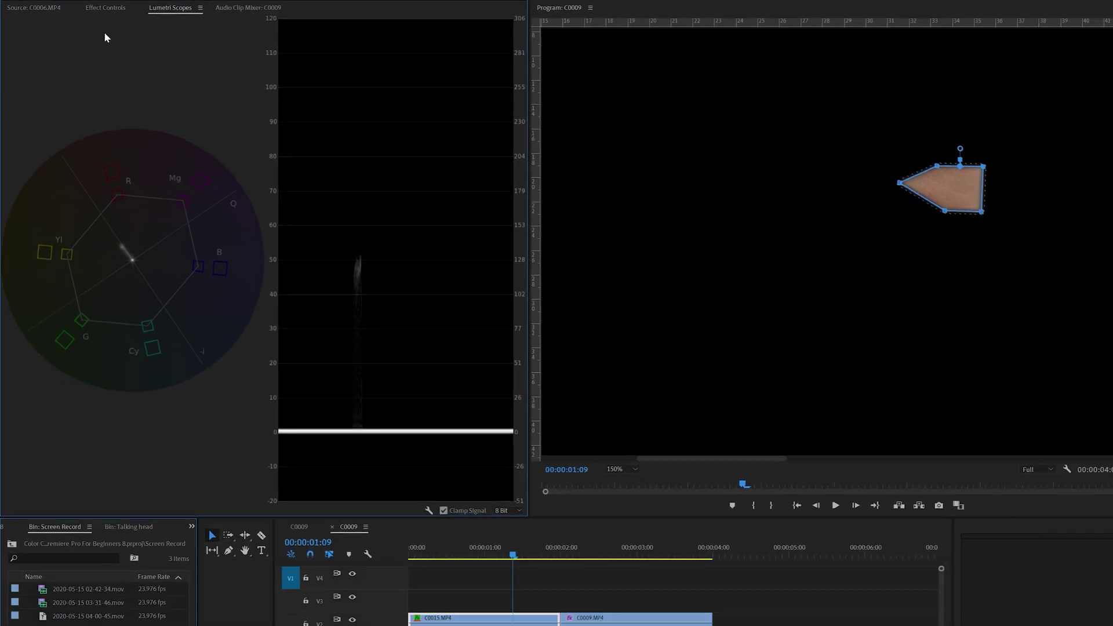
- Delete the forehead Mask (1) from the clip's Opacity in Effect Controls
click(121, 9)
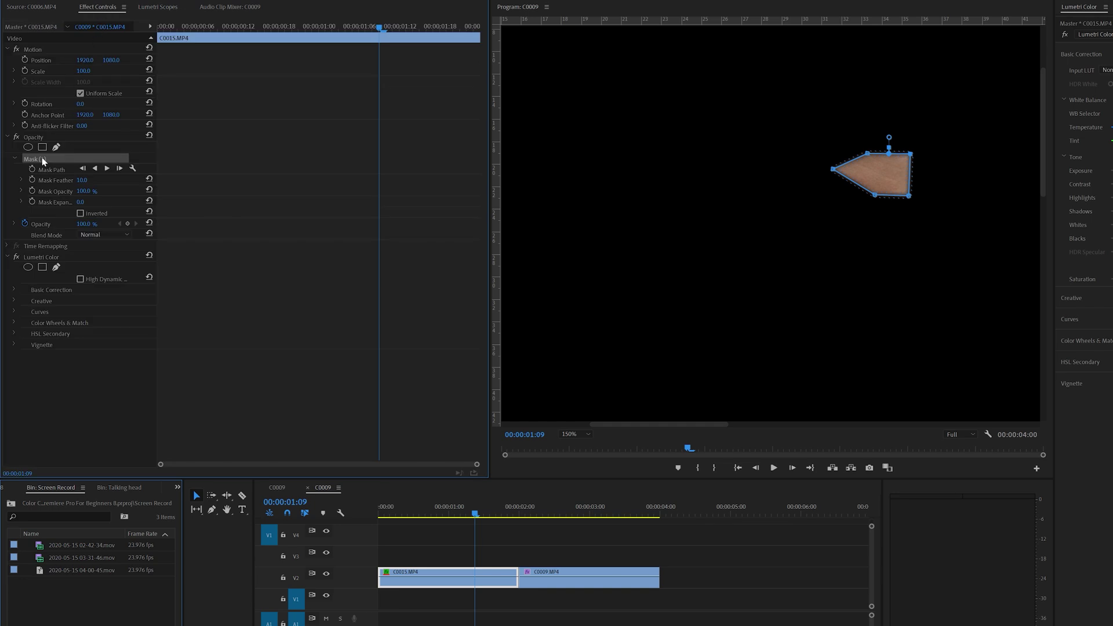
key(Delete)
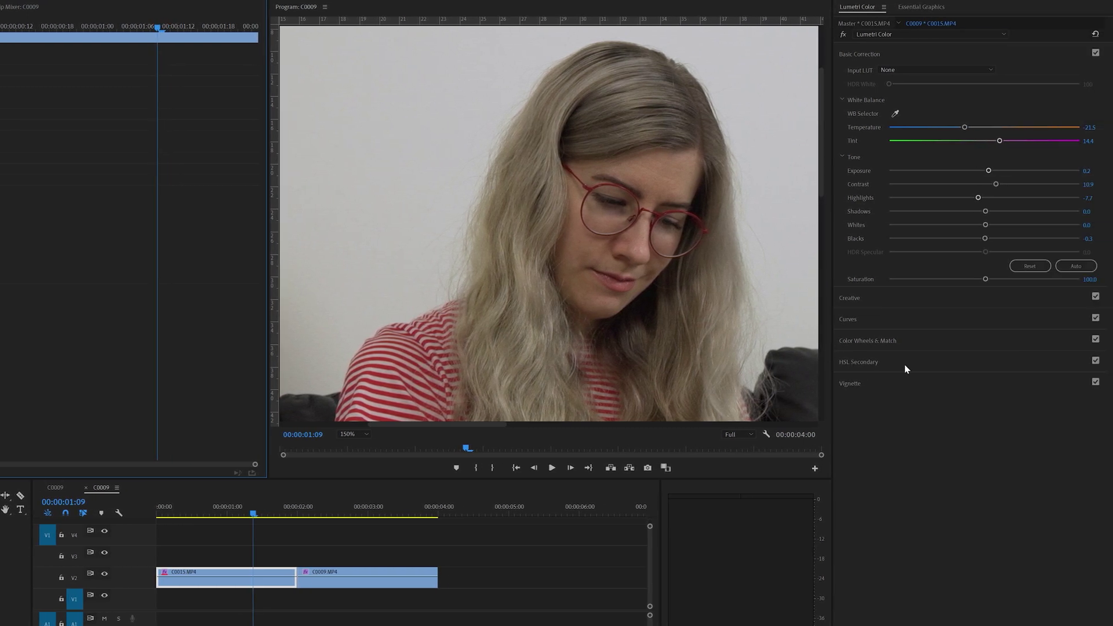
- Sample the forehead skin colour in HSL Secondary and preview the key in Color/Gray
click(906, 365)
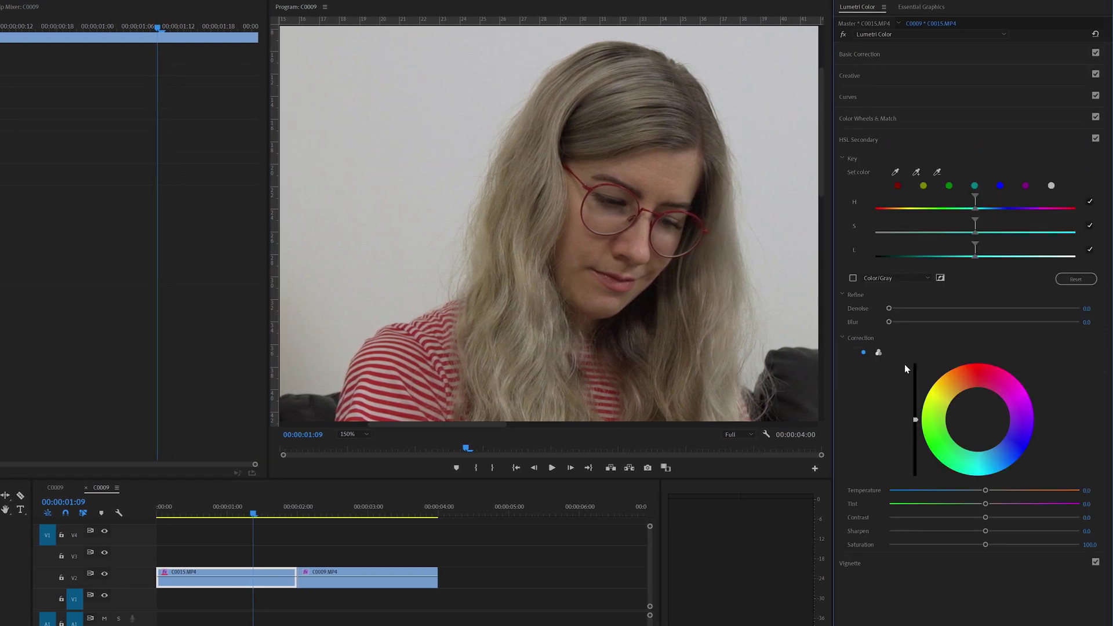
click(896, 170)
click(657, 173)
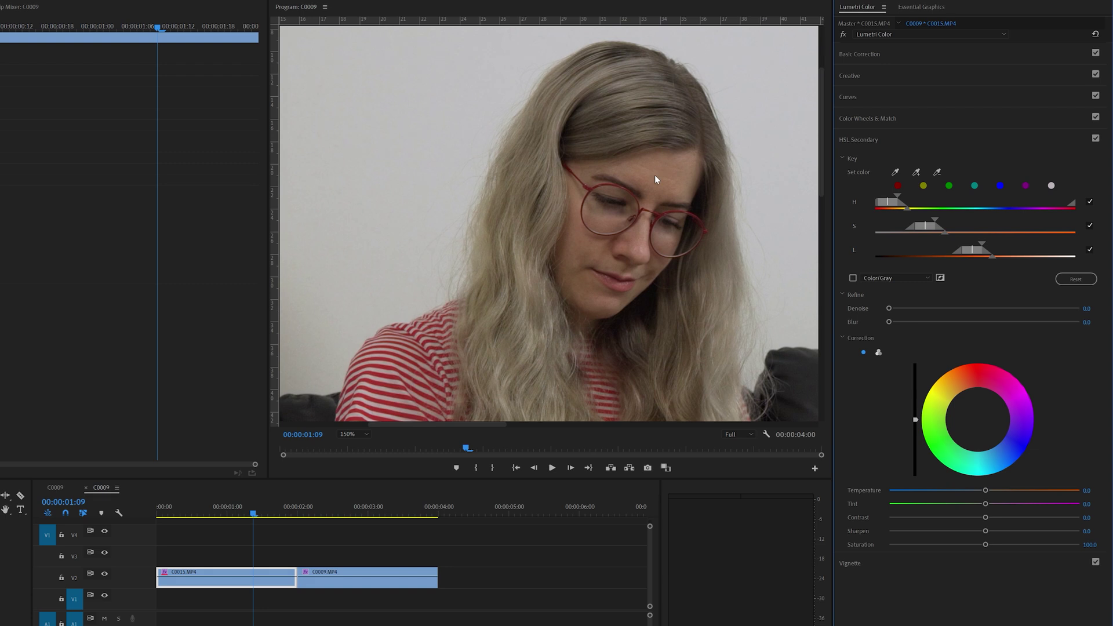
click(853, 279)
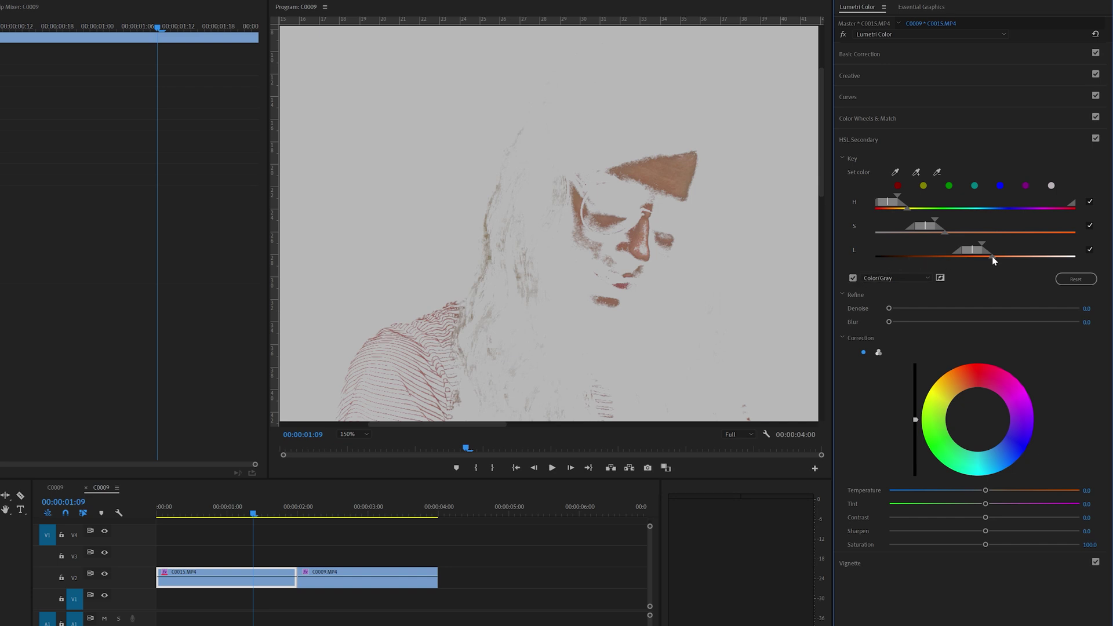
- Widen the key's luminance and saturation ranges until the whole face is covered
drag(992, 256, 1018, 257)
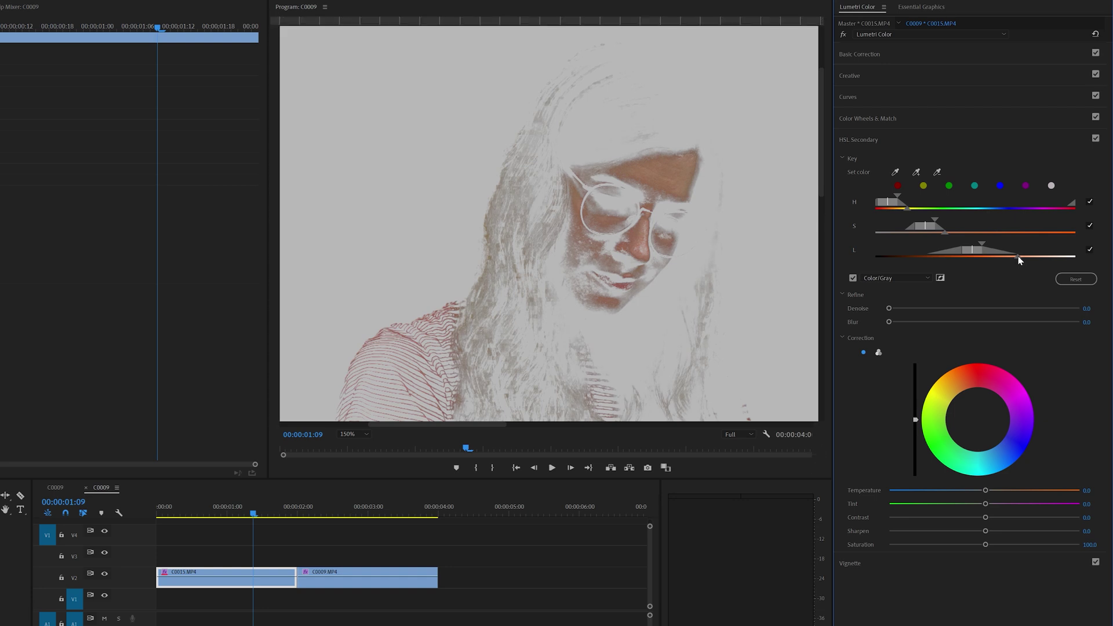
drag(945, 232, 964, 232)
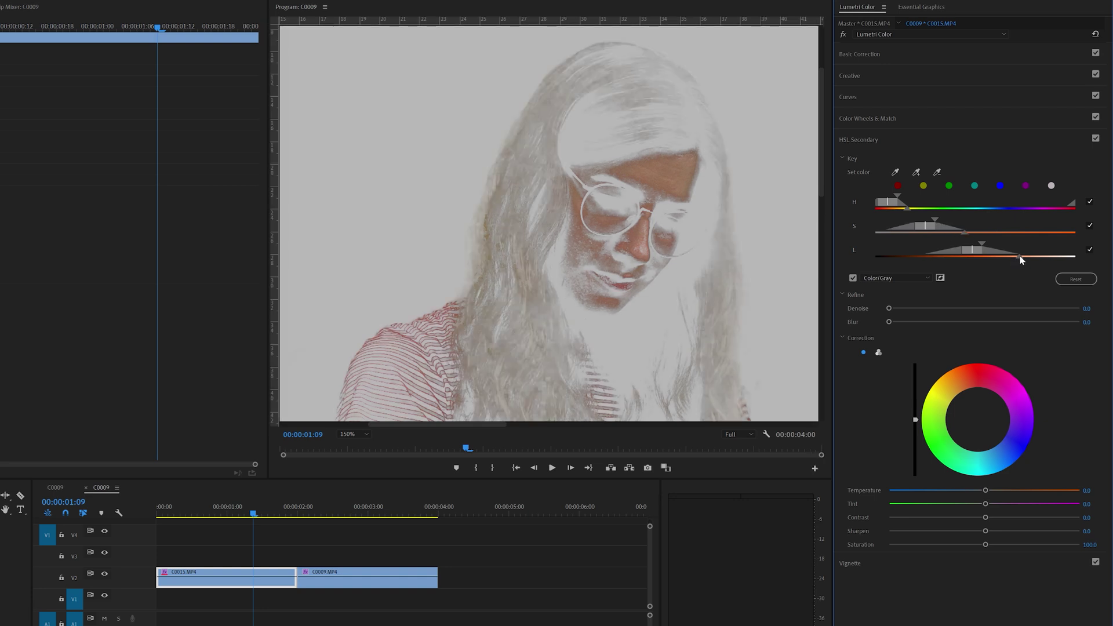
drag(1021, 256, 1024, 256)
drag(964, 233, 978, 233)
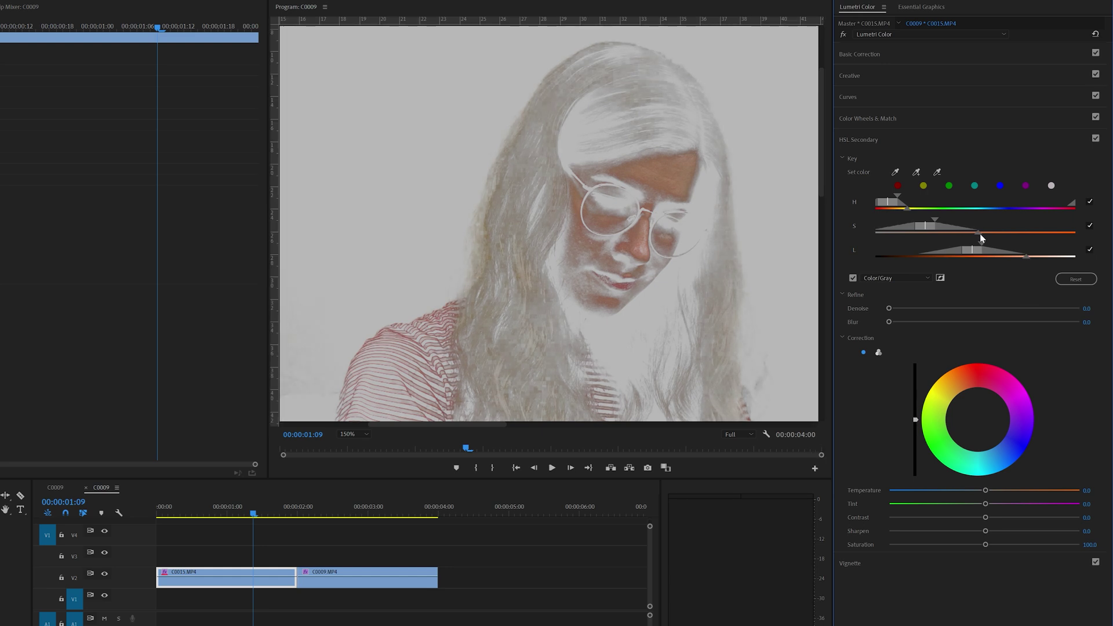
drag(979, 233, 995, 229)
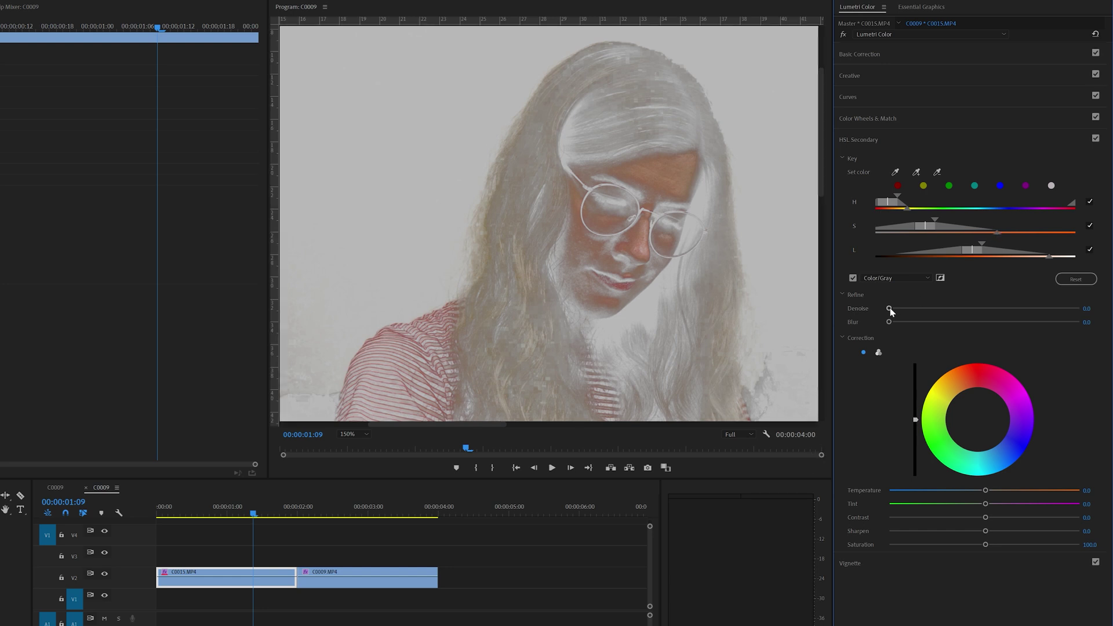
- Set the skin key to Denoise 40.7, Blur 9.1 and Tint 6.0, with gray preview off
drag(889, 308, 966, 309)
drag(889, 322, 947, 326)
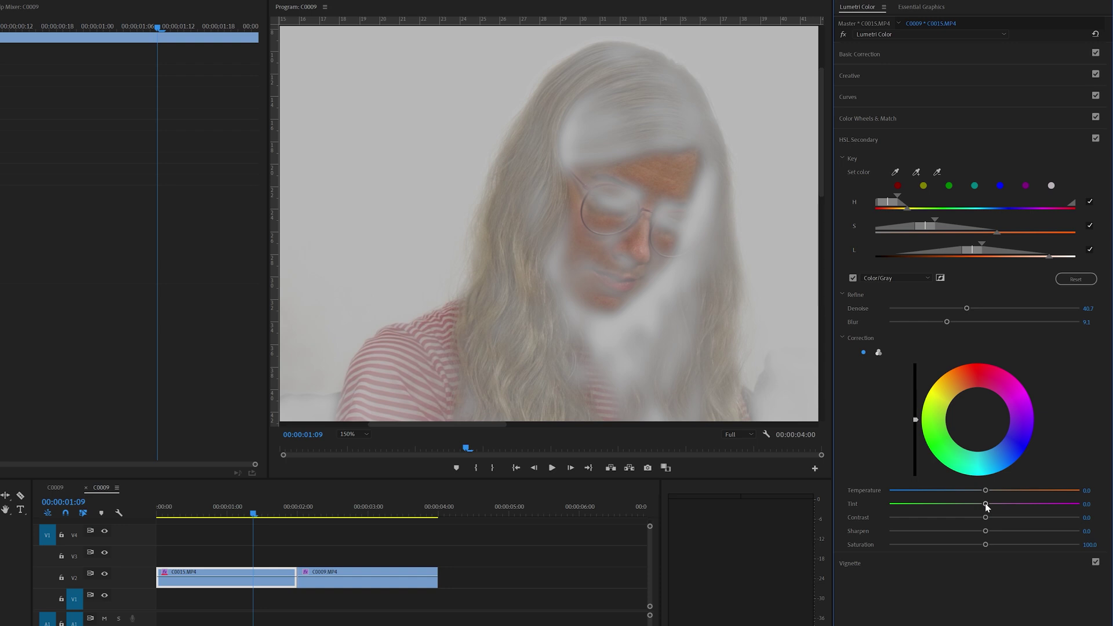
drag(986, 504, 991, 507)
click(853, 279)
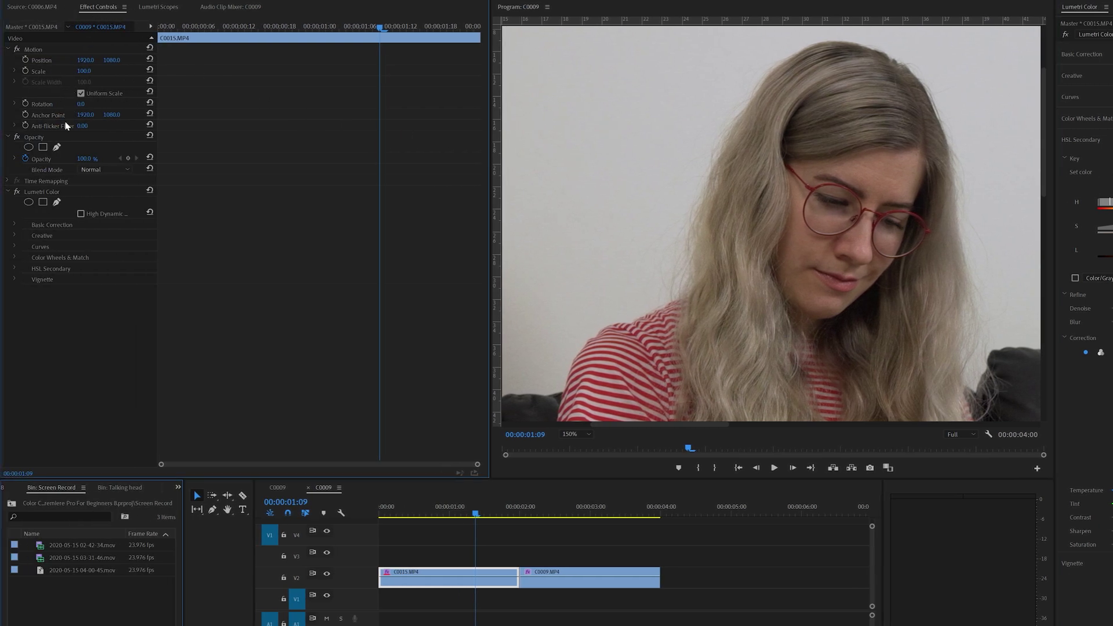
- Draw a closed five-point Opacity pen mask around a forehead skin patch on C0015.MP4
click(57, 147)
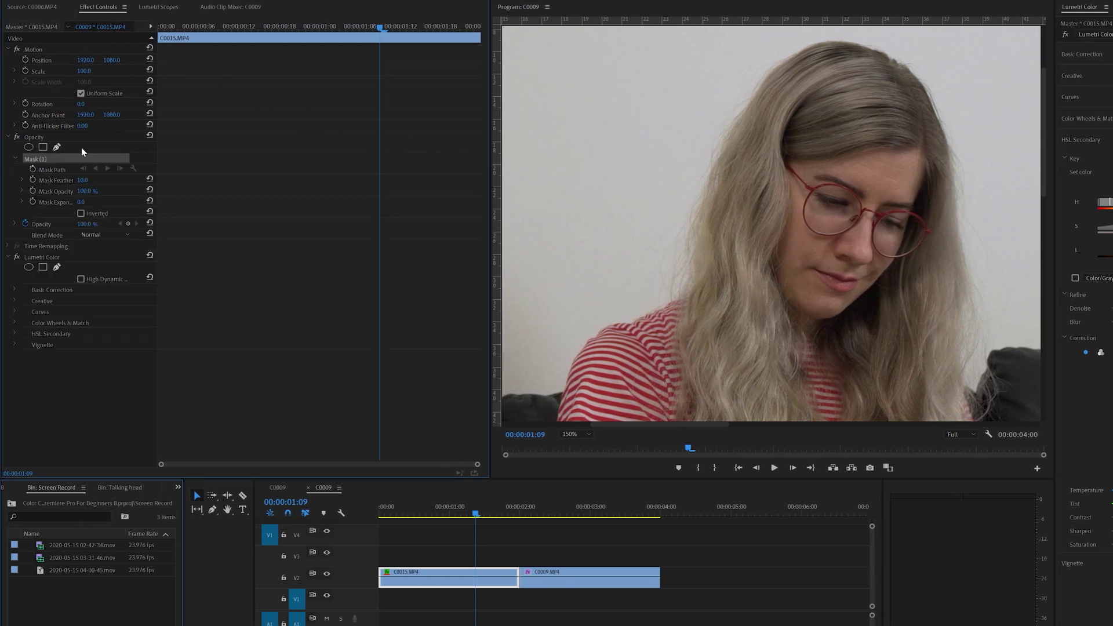
click(913, 156)
click(879, 152)
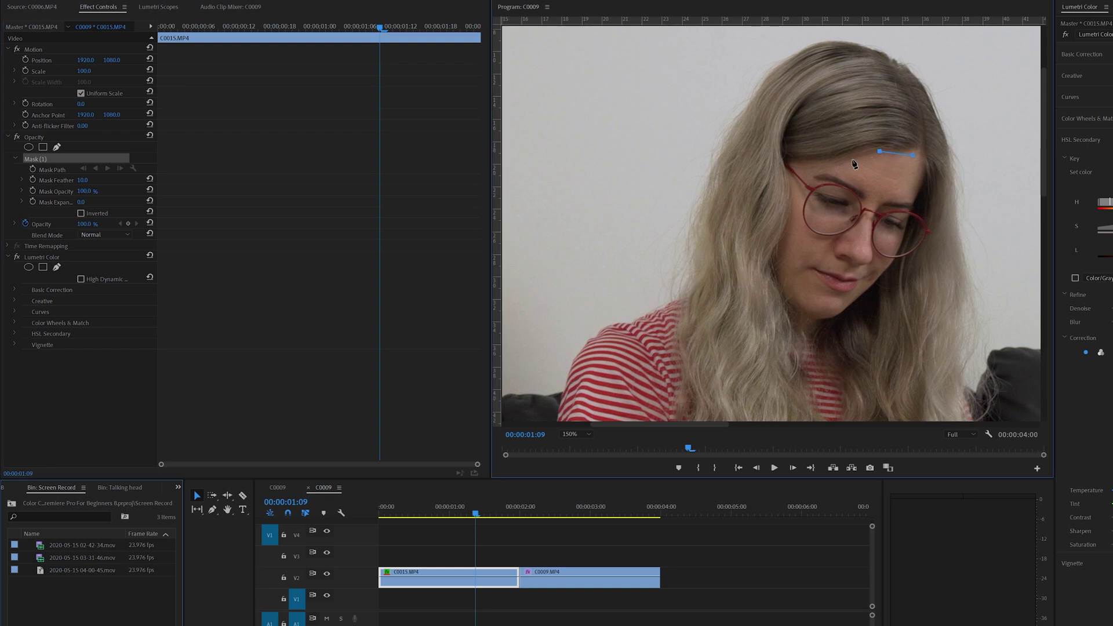
click(834, 169)
click(873, 196)
click(910, 200)
click(913, 156)
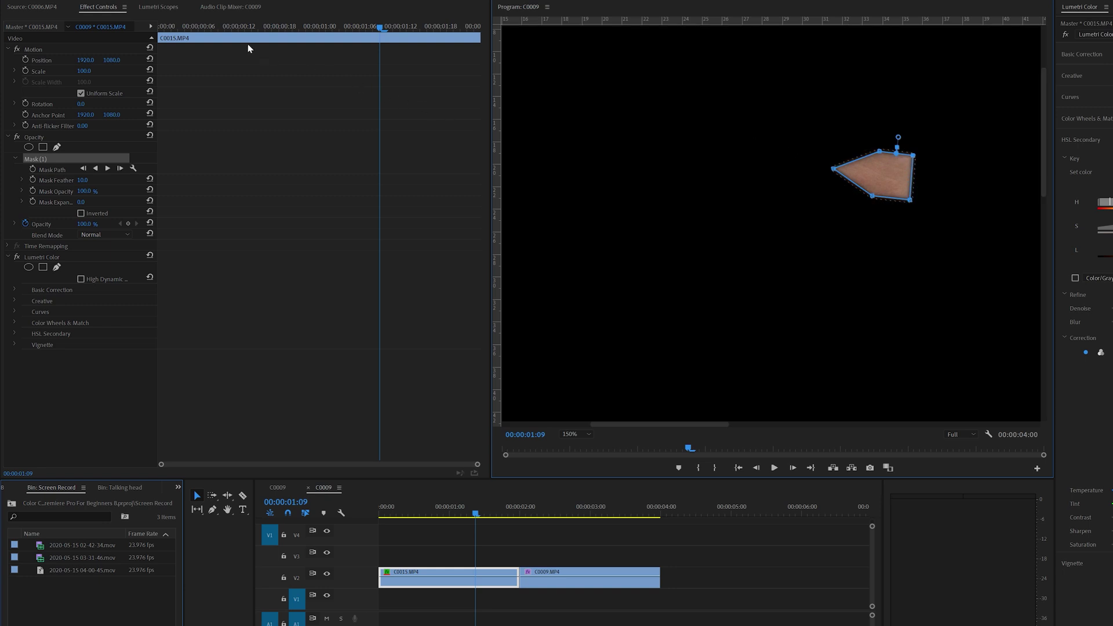
- Show the Lumetri Scopes vectorscope and waveform for the masked forehead patch
click(166, 10)
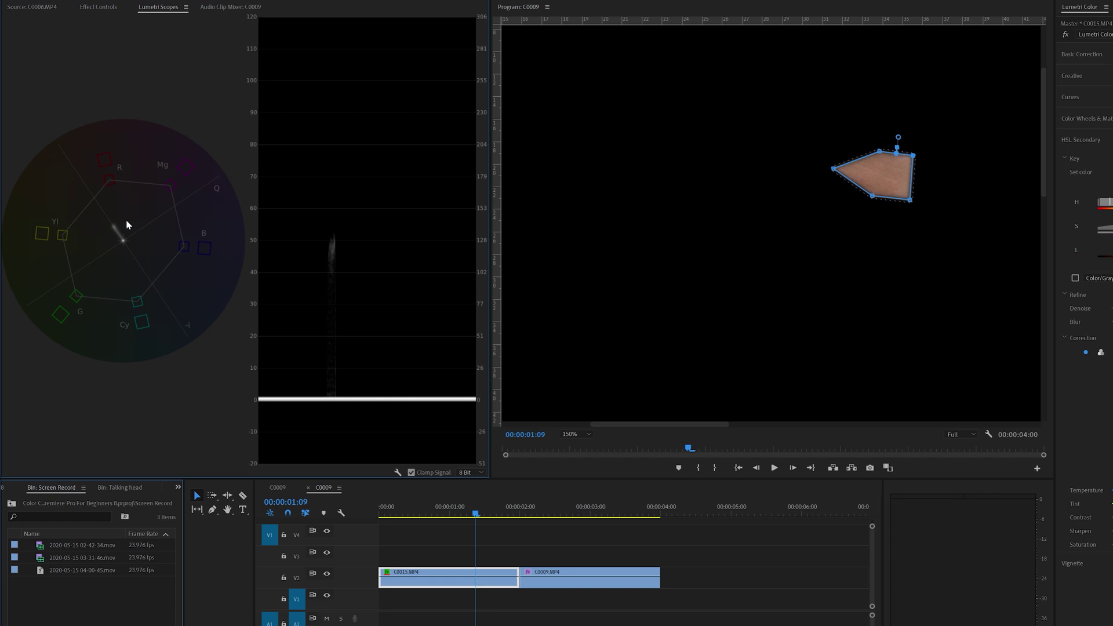